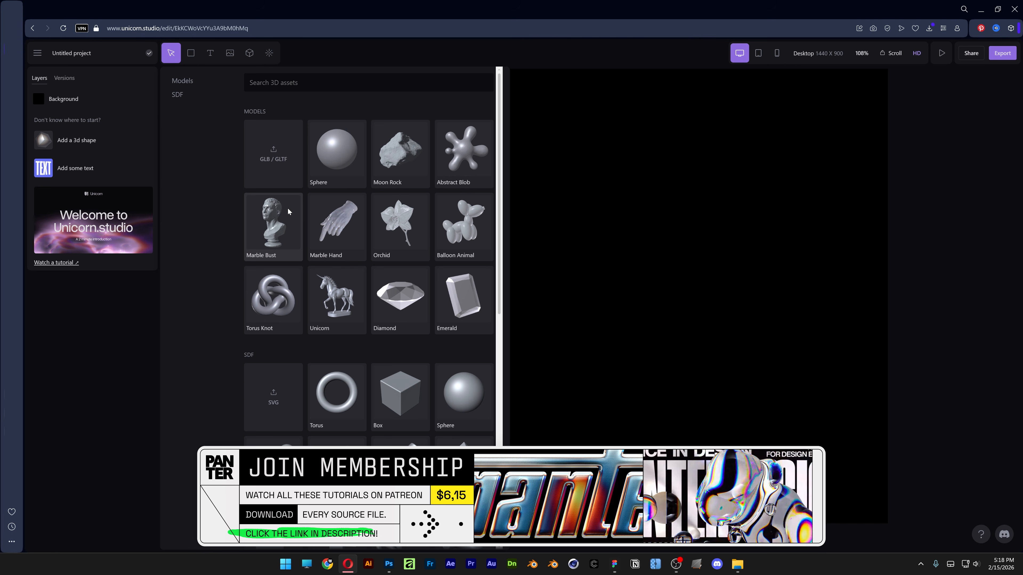
# - Add the Marble Bust model, enlarged to a scale of about 59.7 and rotated to X 165, Y 0, Z 180
pyautogui.click(272, 229)
pyautogui.moveTo(547, 297); pyautogui.dragTo(468, 293)
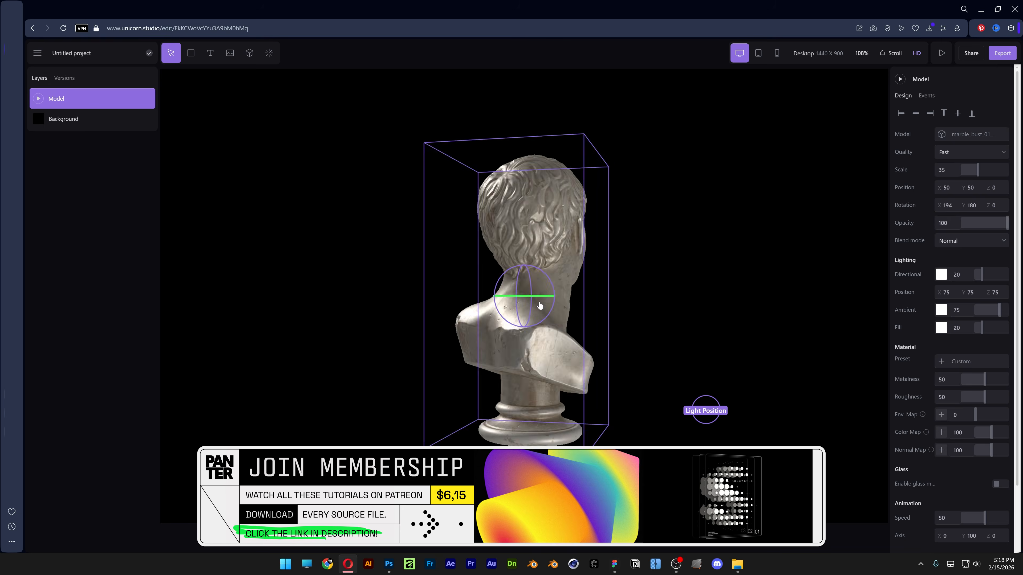
pyautogui.moveTo(610, 279); pyautogui.dragTo(504, 278)
pyautogui.moveTo(541, 139); pyautogui.dragTo(562, 170)
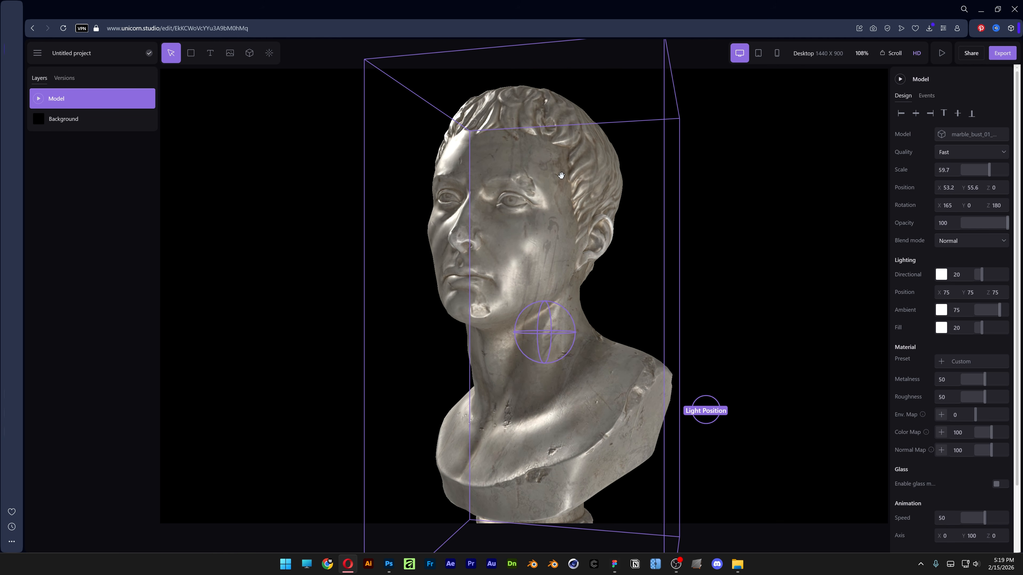
# - Change the background layer's color to the green 91C200
pyautogui.click(67, 119)
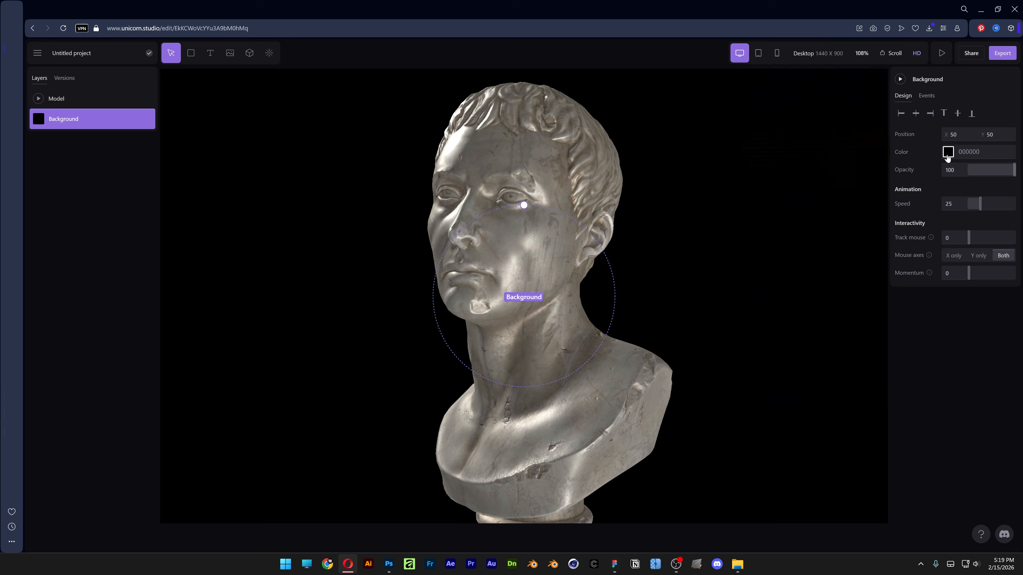
pyautogui.click(948, 153)
pyautogui.click(860, 267)
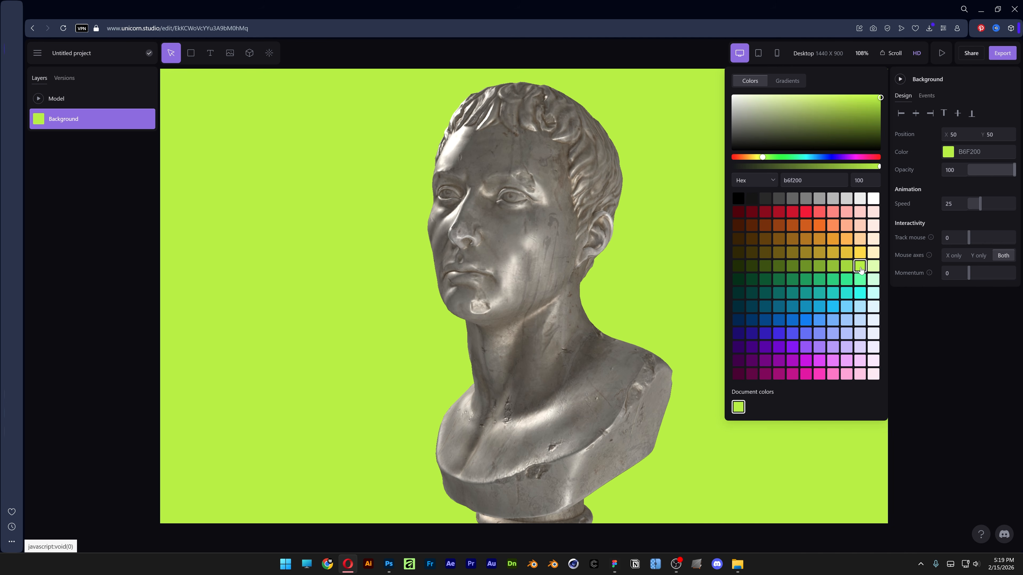
pyautogui.click(846, 280)
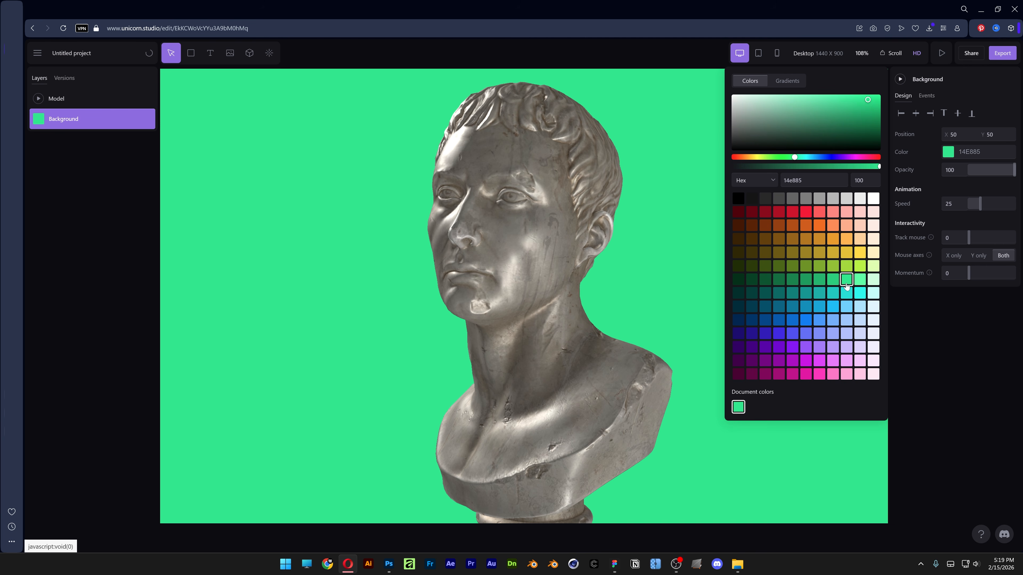
pyautogui.click(833, 266)
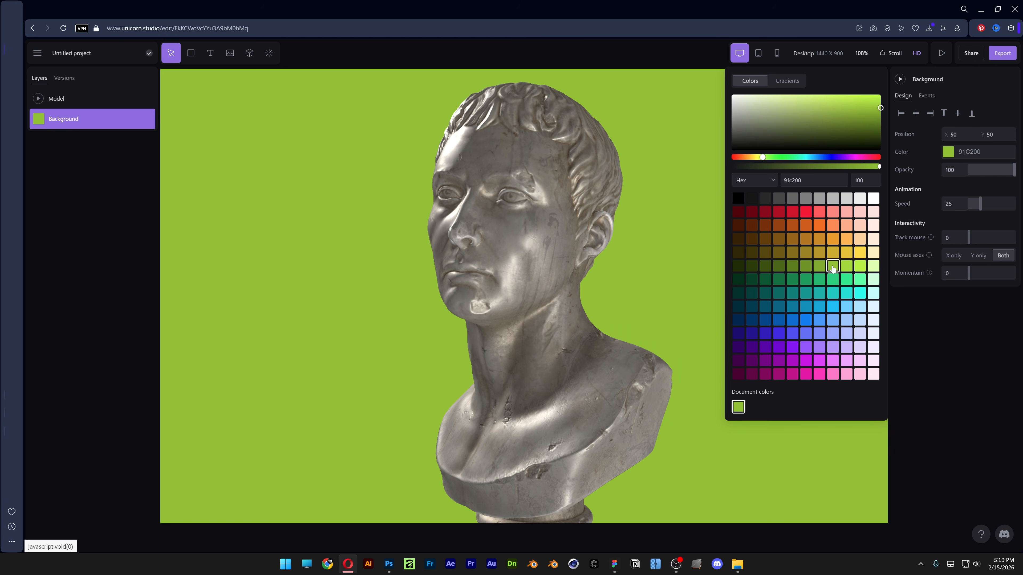
pyautogui.click(677, 242)
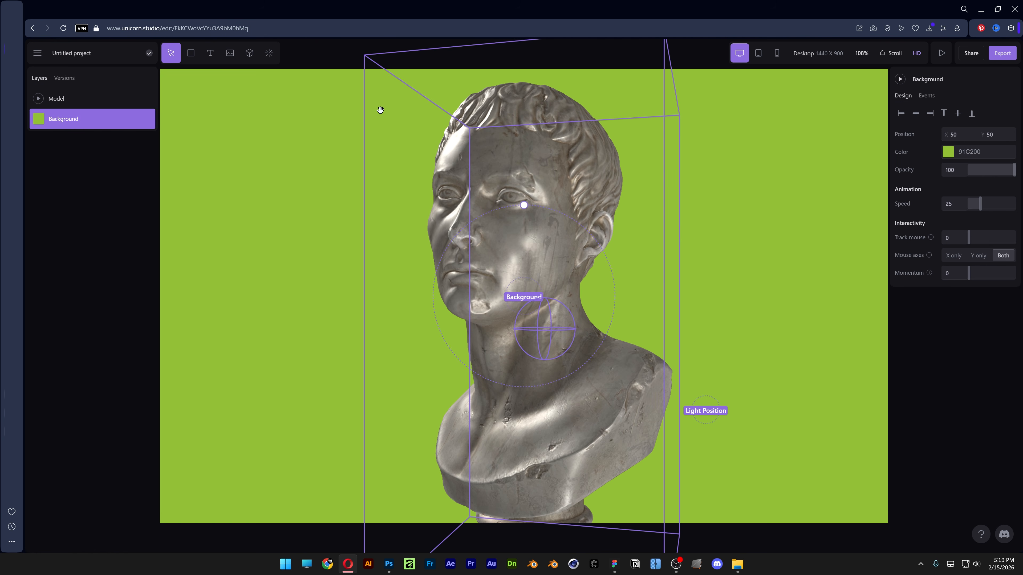
# - Add the Glyph Dither effect from the Stylize effects above the model and set its scale to 81
pyautogui.click(269, 56)
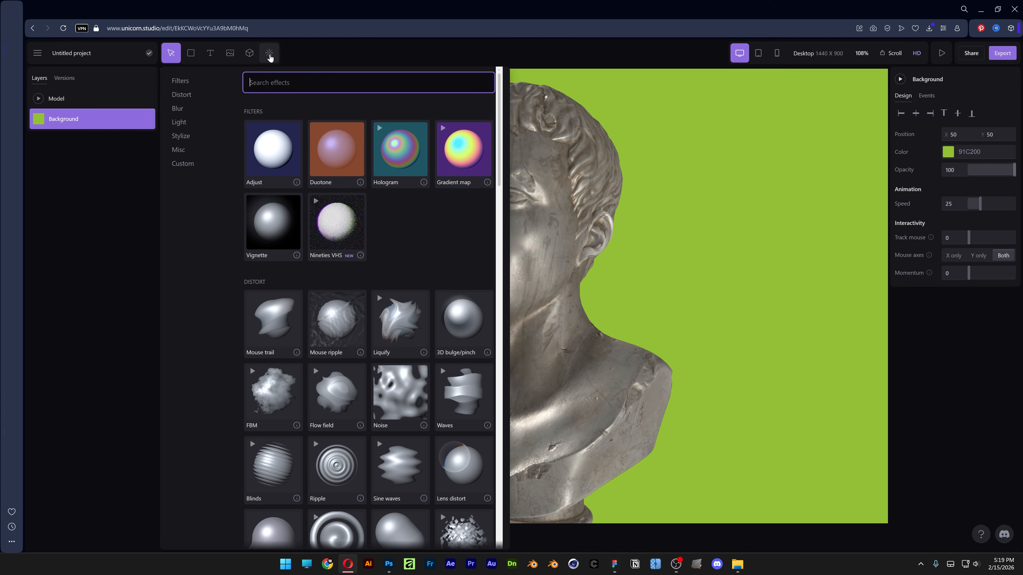
pyautogui.scroll(-5, 417, 227)
pyautogui.scroll(-12, 417, 227)
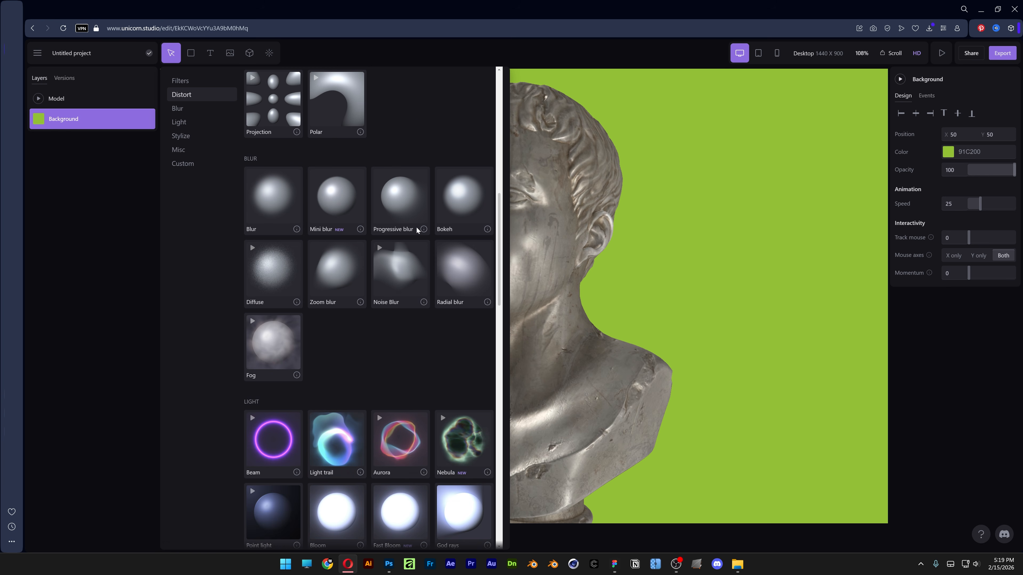
pyautogui.scroll(-3, 418, 227)
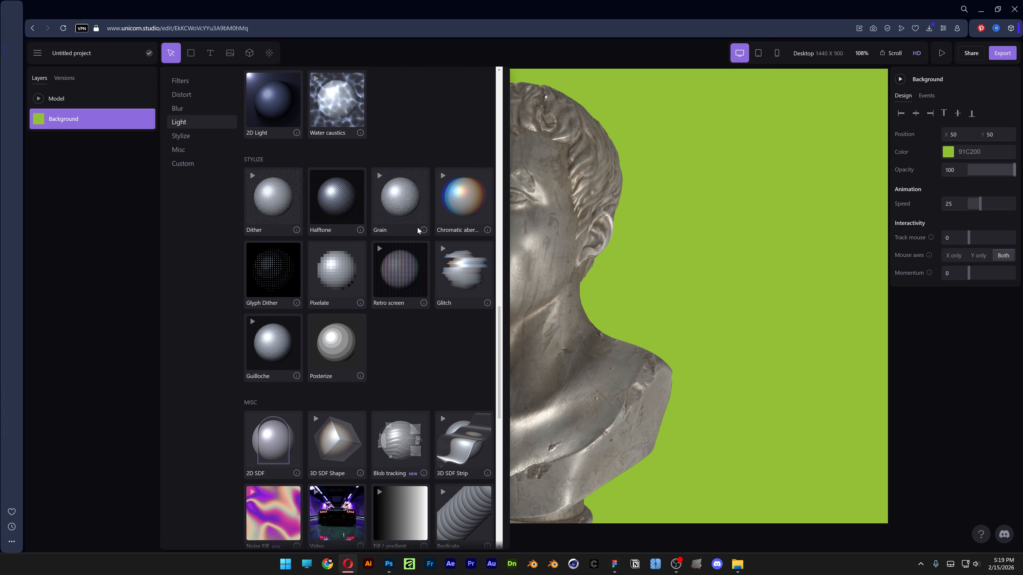
pyautogui.click(281, 250)
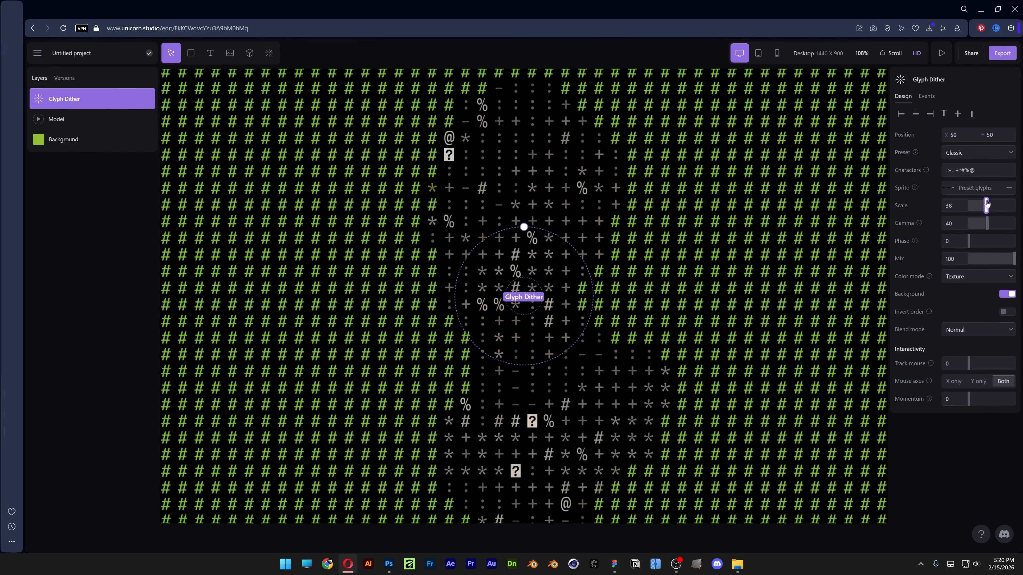
pyautogui.moveTo(988, 205); pyautogui.dragTo(1005, 203)
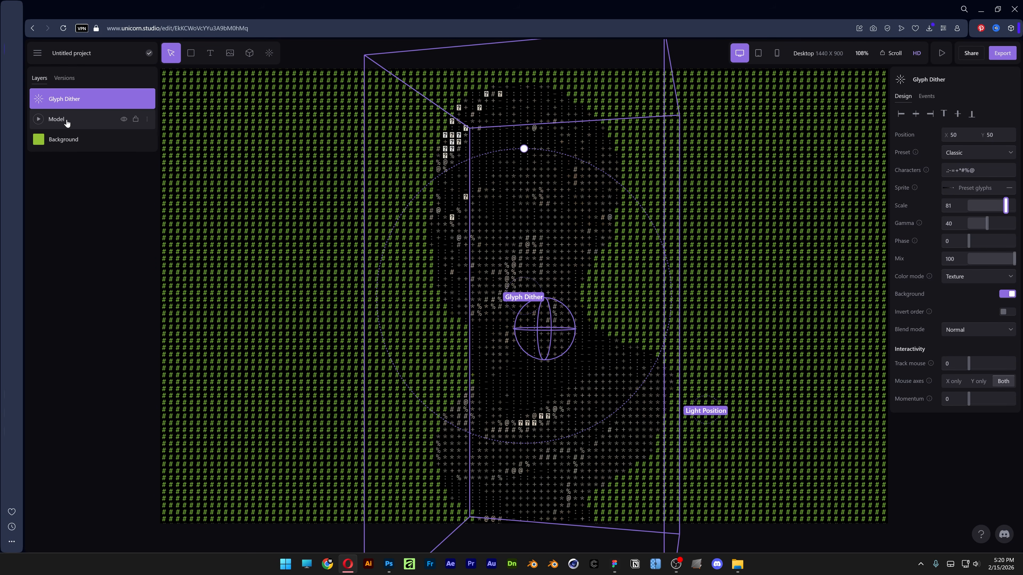
# - Turn the bust to an X rotation of about 184 and set the Glyph Dither's gamma to 54
pyautogui.click(38, 123)
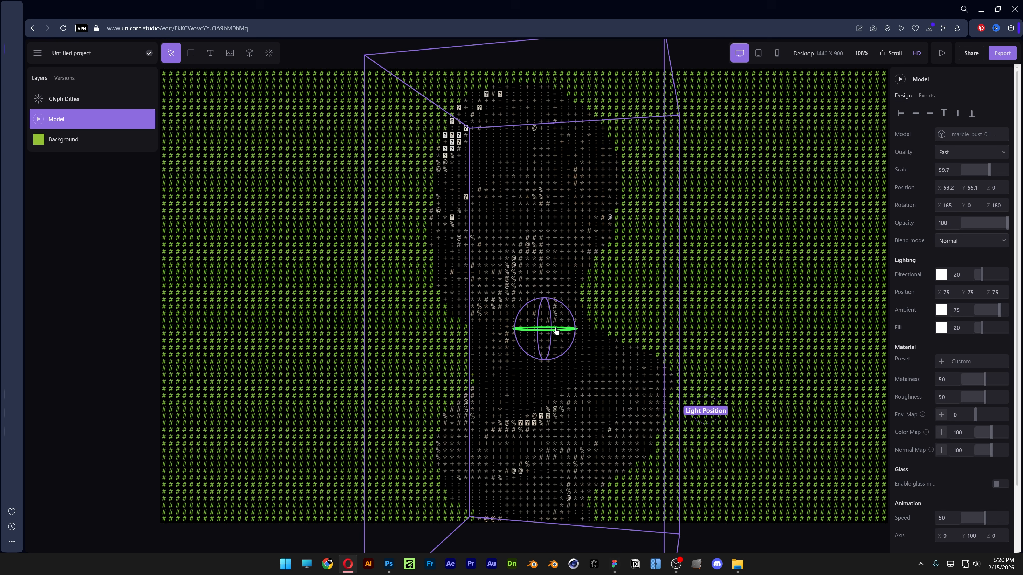
pyautogui.moveTo(554, 334); pyautogui.dragTo(576, 329)
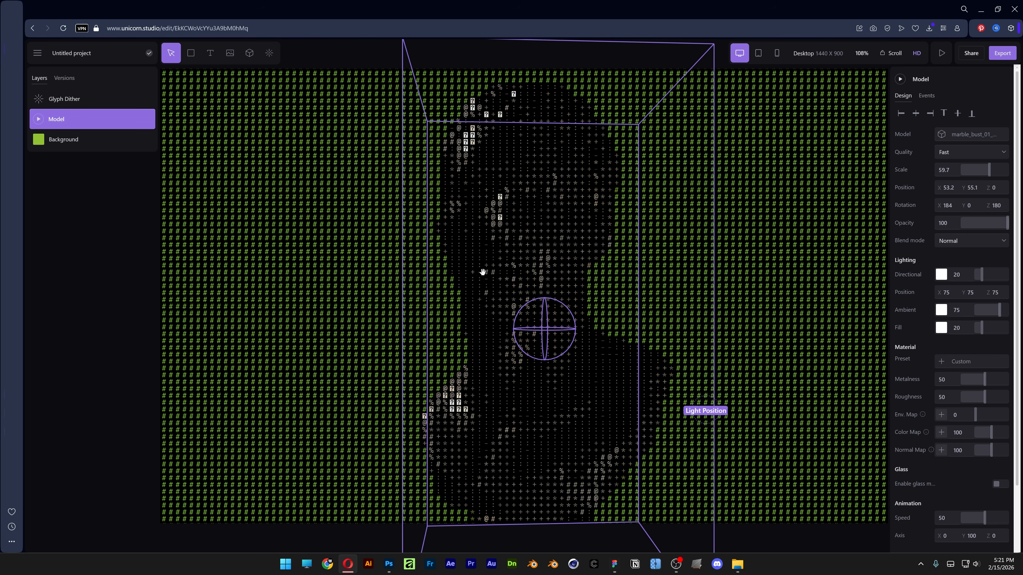
pyautogui.click(78, 103)
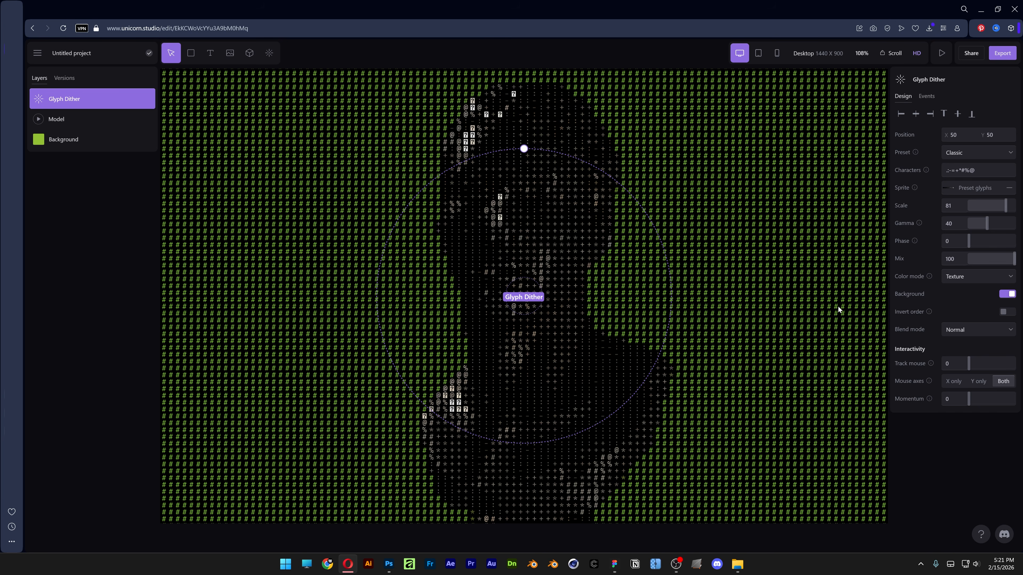
pyautogui.moveTo(991, 224); pyautogui.dragTo(993, 227)
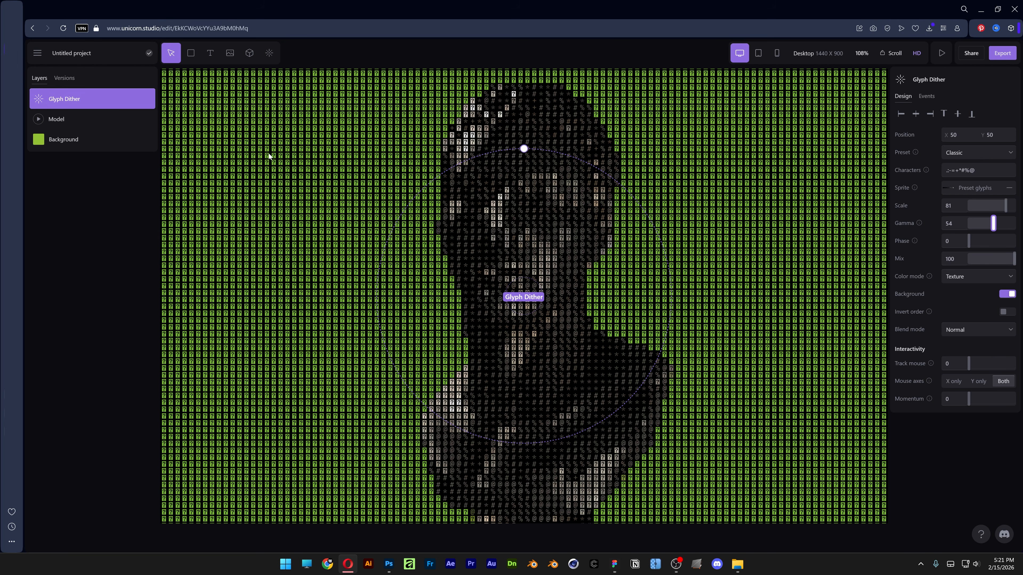
# - Set the bust's metalness to 35, roughness 53, directional light 22, ambient 74 and fill 31, and rotate it to about X 176, Y 1
pyautogui.click(70, 122)
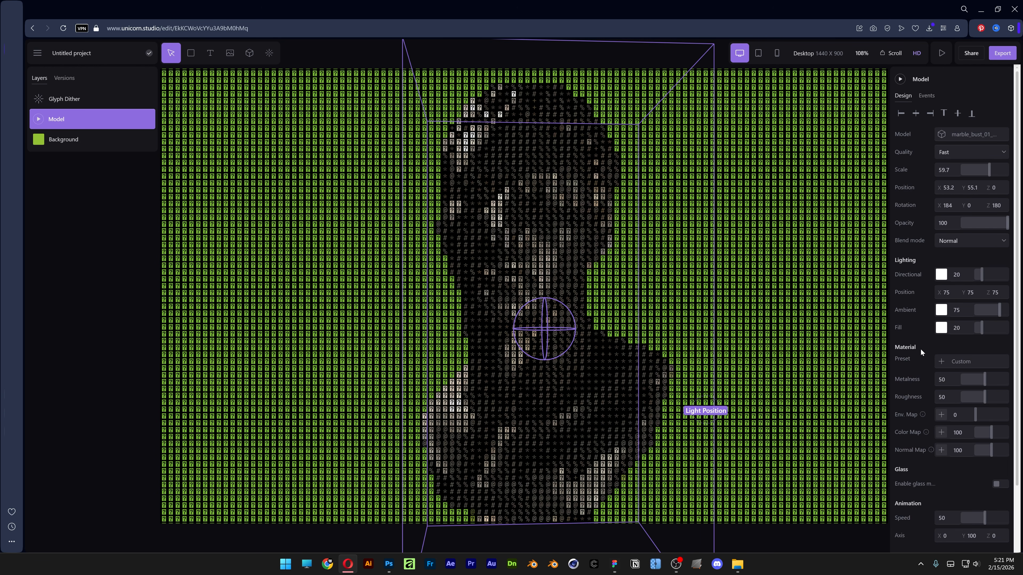
pyautogui.moveTo(974, 382)
pyautogui.mouseDown()
pyautogui.moveTo(983, 380)
pyautogui.moveTo(976, 394)
pyautogui.moveTo(995, 396)
pyautogui.moveTo(986, 395)
pyautogui.mouseUp()
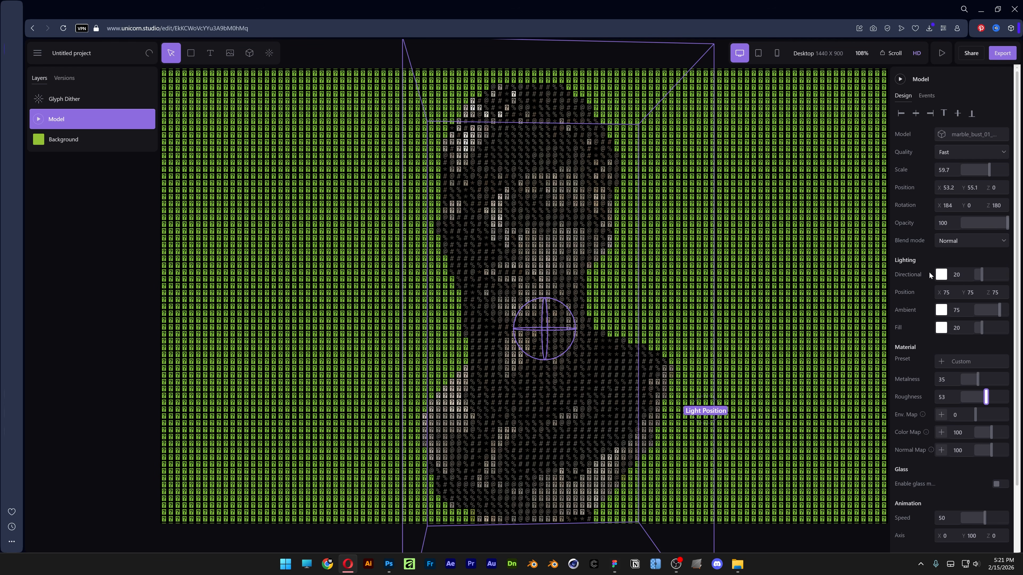
pyautogui.moveTo(982, 275); pyautogui.dragTo(984, 279)
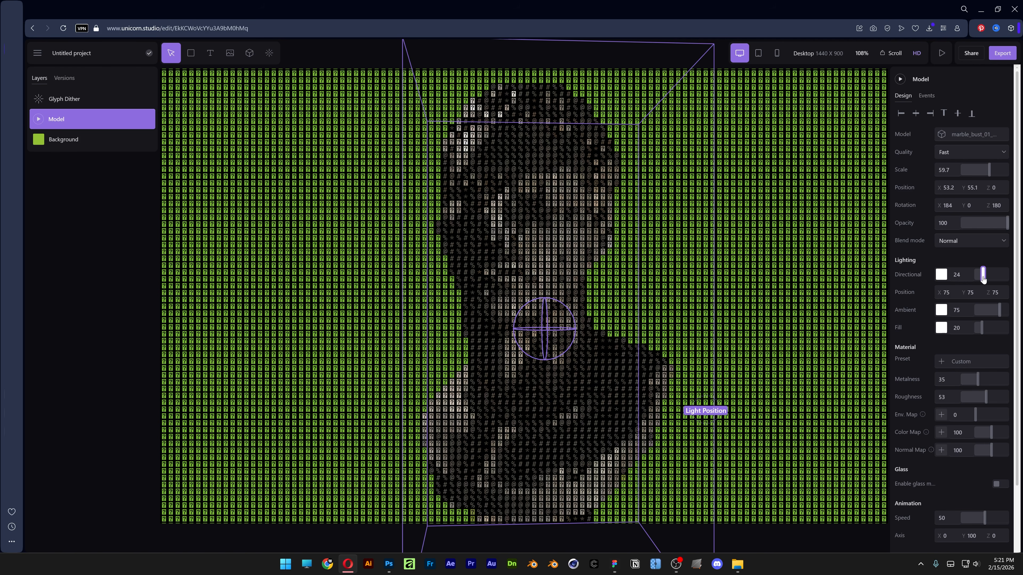
pyautogui.moveTo(981, 331); pyautogui.dragTo(986, 331)
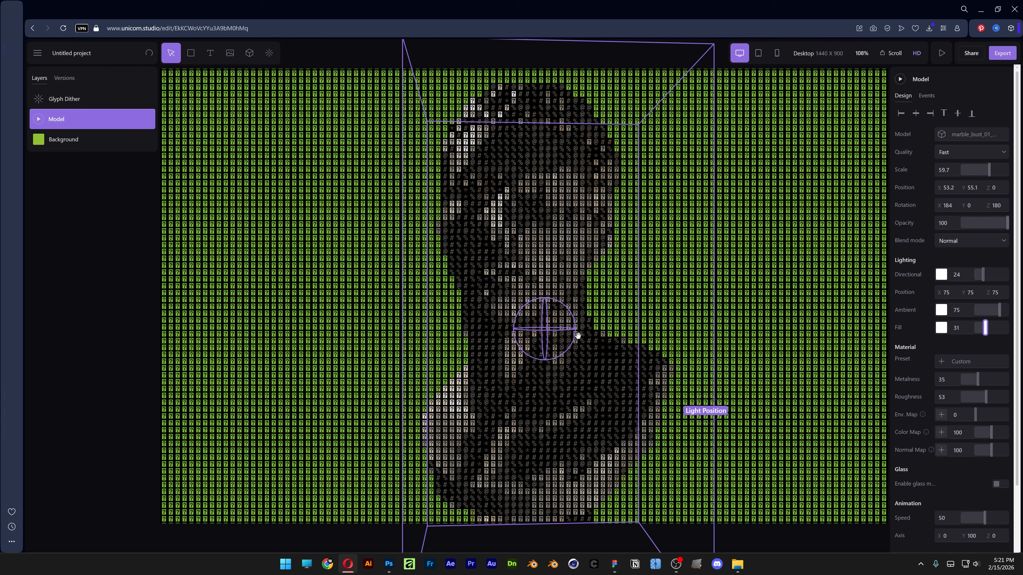
pyautogui.moveTo(564, 332)
pyautogui.mouseDown()
pyautogui.moveTo(542, 332)
pyautogui.moveTo(601, 333)
pyautogui.moveTo(583, 331)
pyautogui.mouseUp()
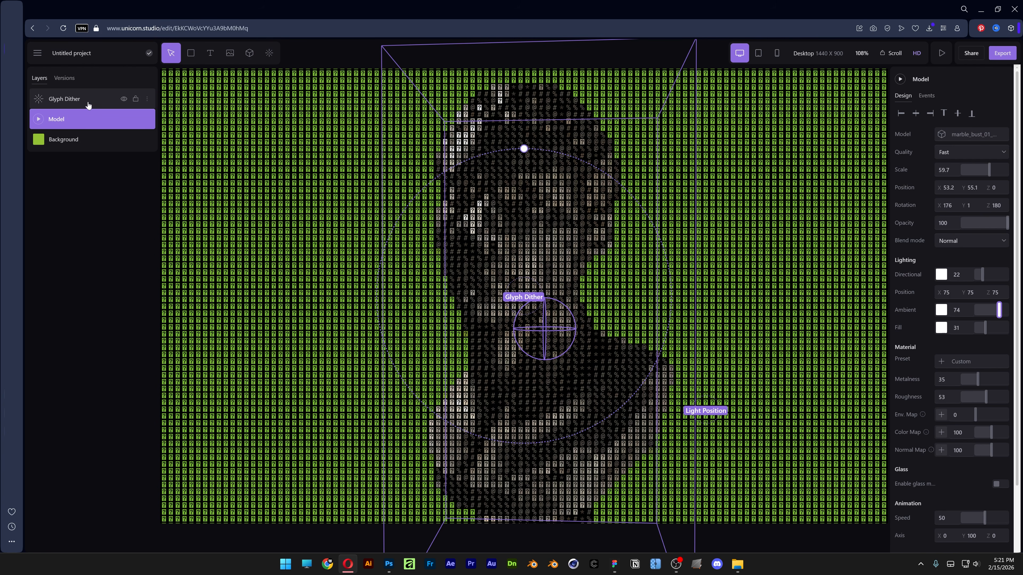
# - Try the Sprite color mode with Multiply and Add blending on the Glyph Dither, and restore Texture and Normal
pyautogui.click(86, 101)
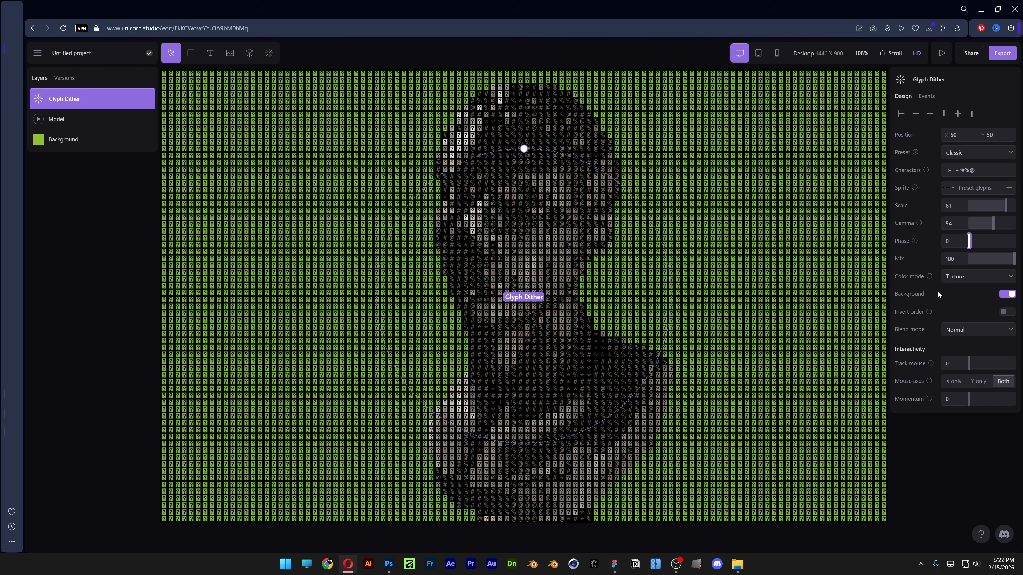
pyautogui.click(983, 277)
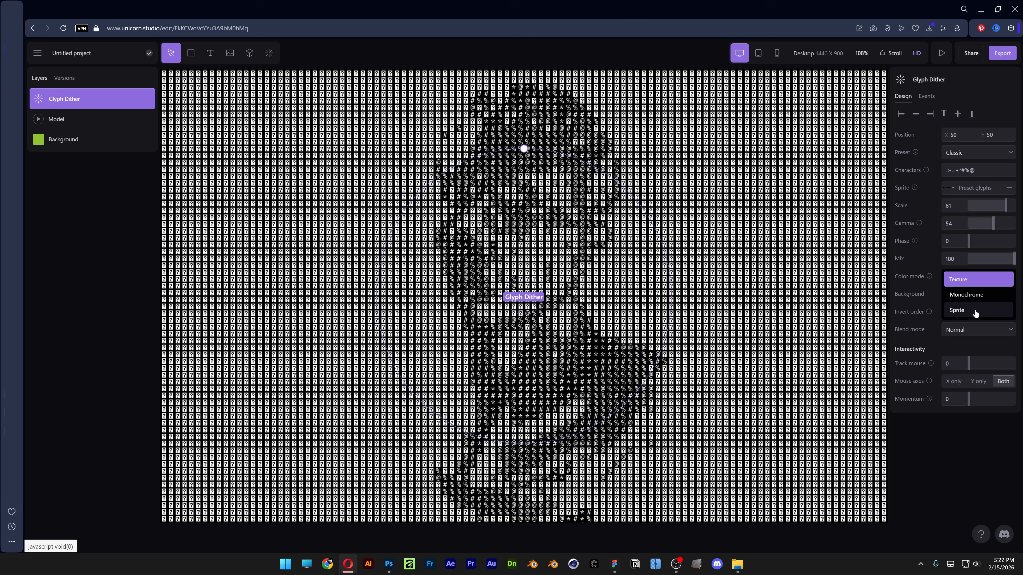
pyautogui.click(974, 311)
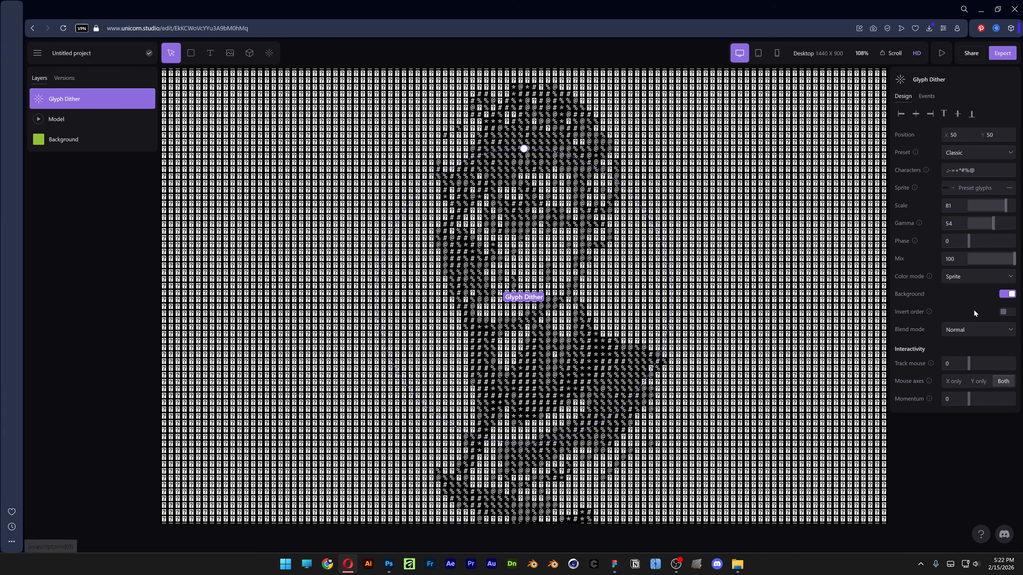
pyautogui.click(942, 328)
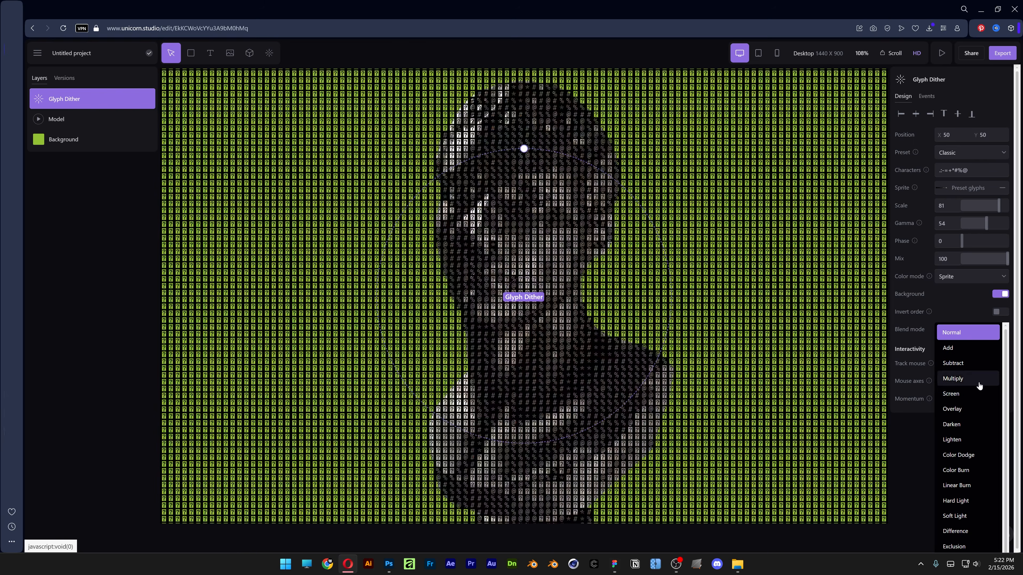
pyautogui.click(979, 384)
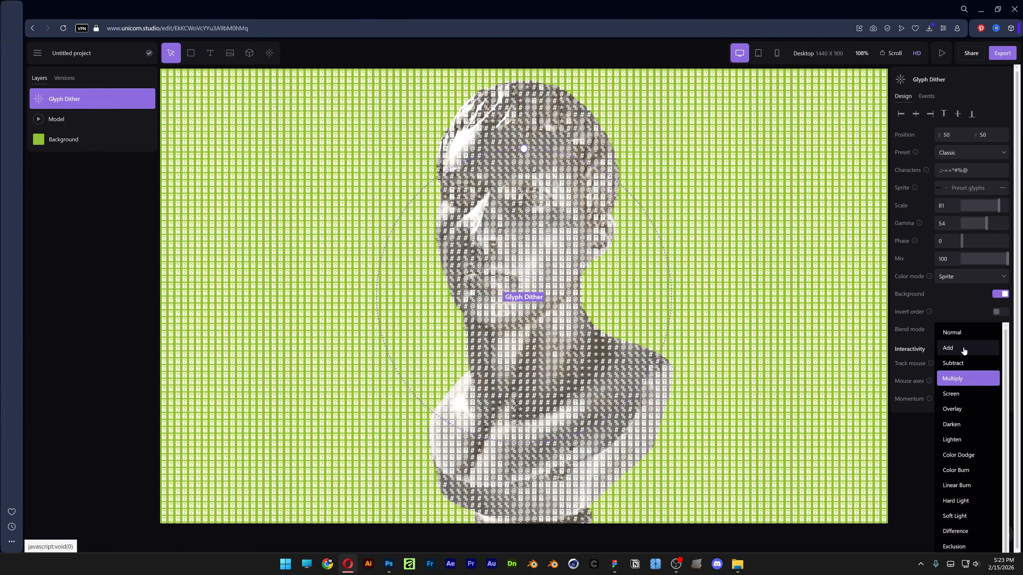
pyautogui.click(964, 349)
pyautogui.click(972, 276)
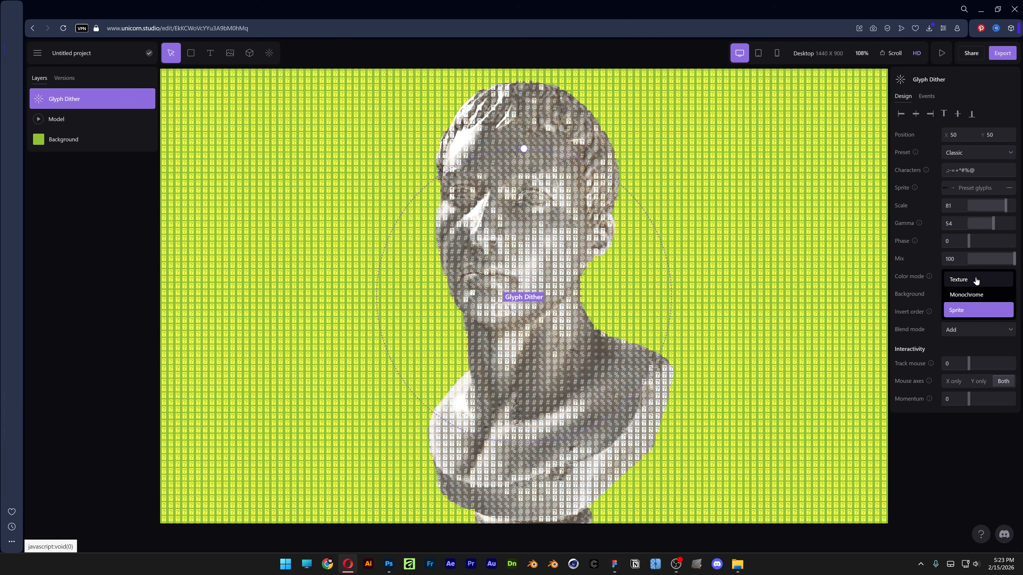
pyautogui.click(976, 281)
pyautogui.click(967, 330)
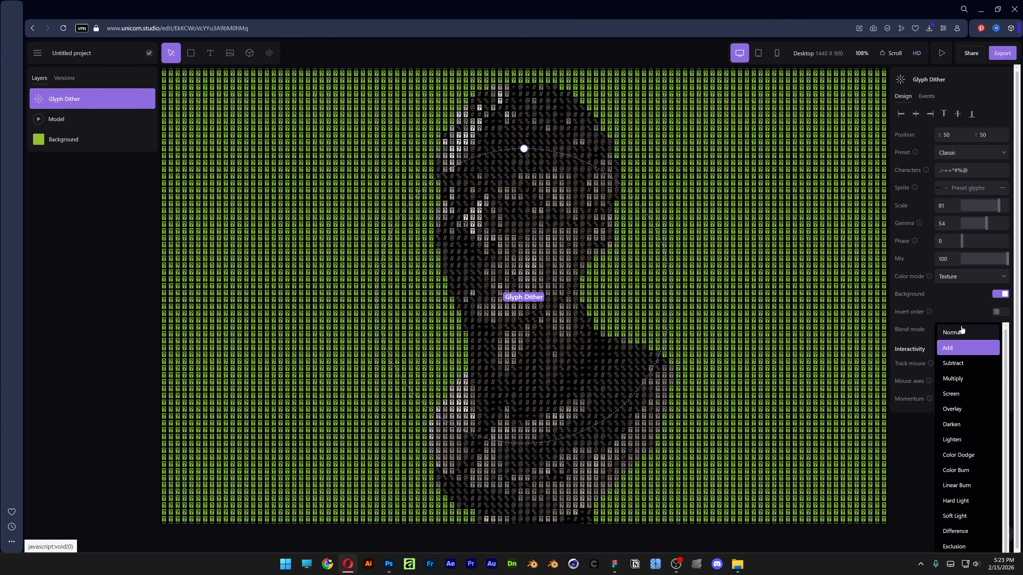
pyautogui.click(962, 330)
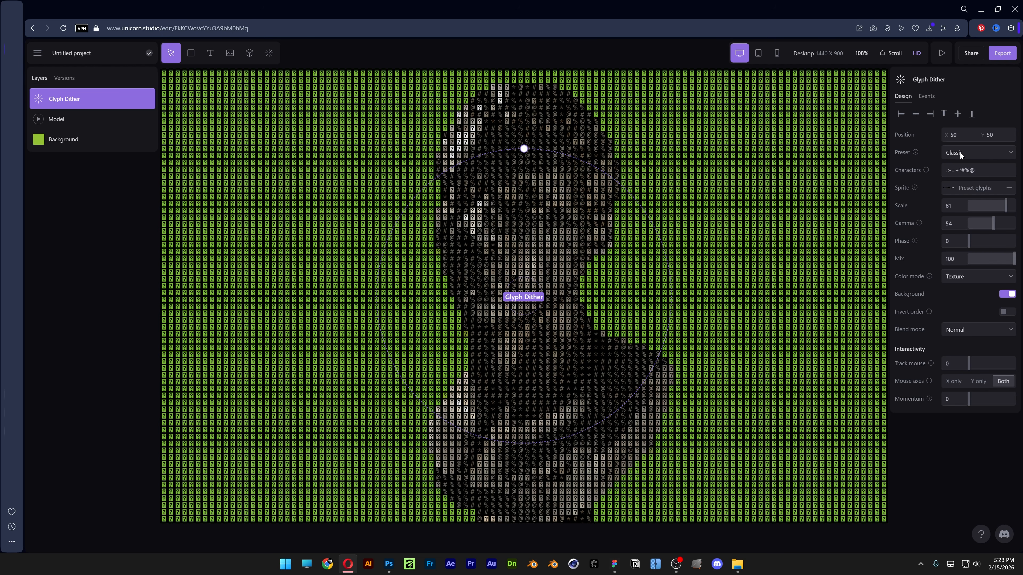
# - Switch the Glyph Dither preset to Vertical Lines, with gamma 40 and scale 86
pyautogui.click(981, 157)
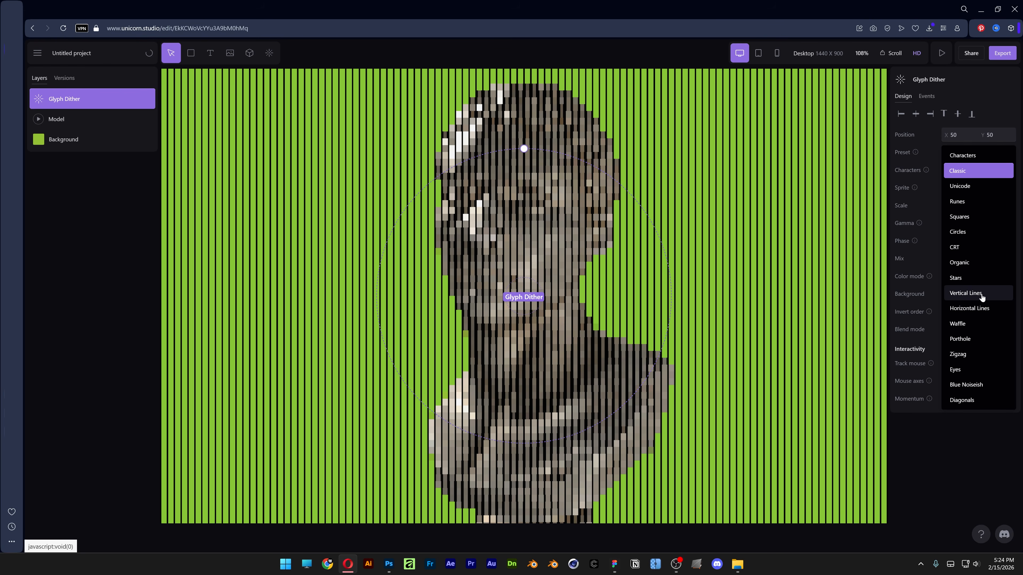
pyautogui.click(983, 294)
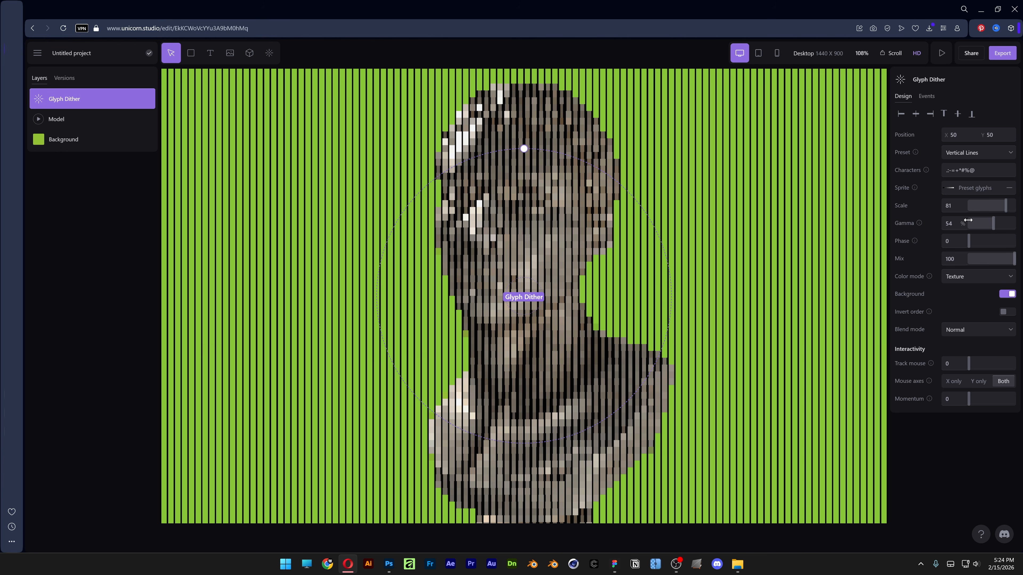
pyautogui.moveTo(997, 224); pyautogui.dragTo(1008, 206)
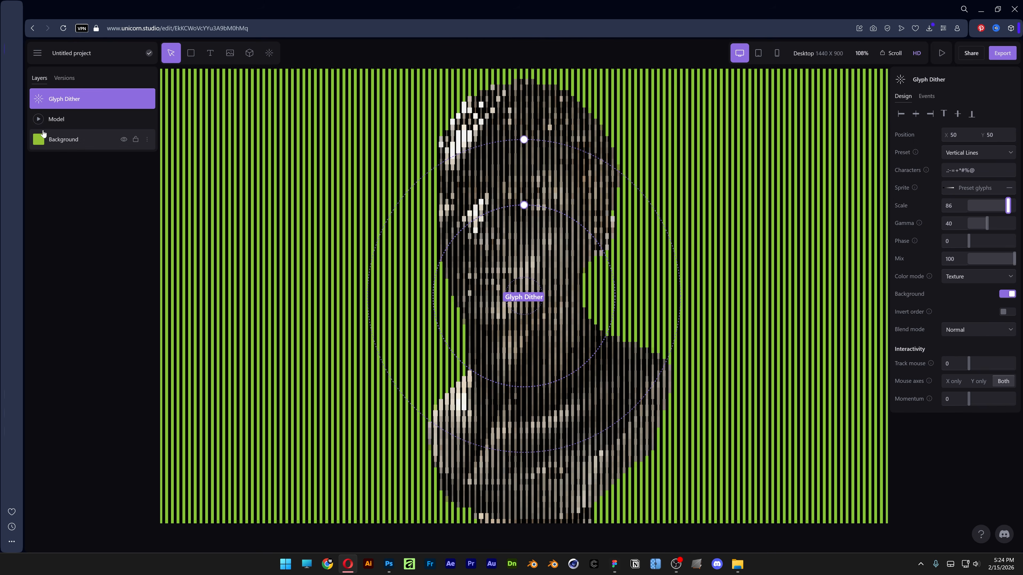
# - Set the bust's ambient light to 17, fill to 46 and directional light to 28, and play the model's animation
pyautogui.click(41, 122)
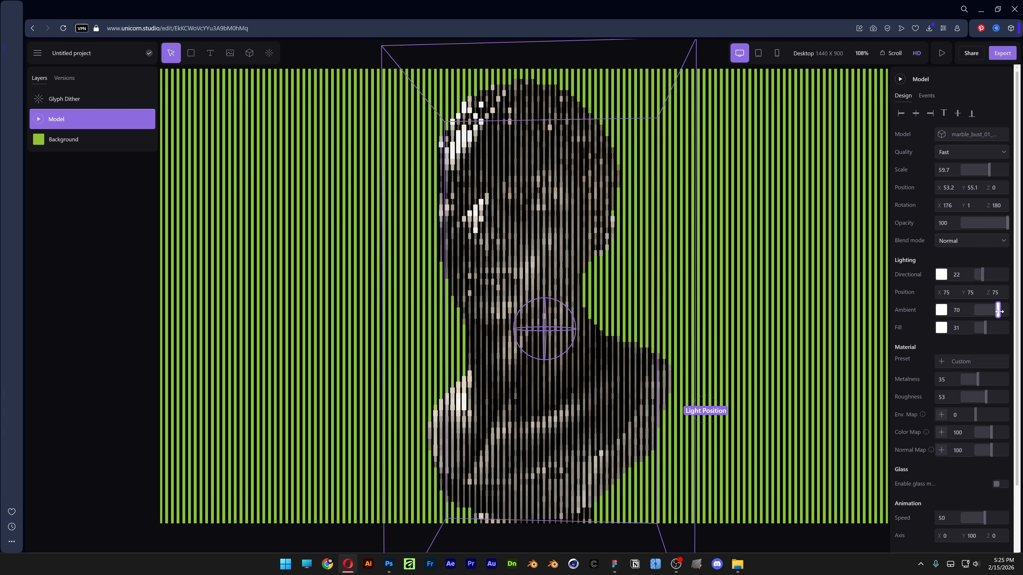
pyautogui.moveTo(999, 311)
pyautogui.mouseDown()
pyautogui.moveTo(978, 312)
pyautogui.moveTo(991, 328)
pyautogui.mouseUp()
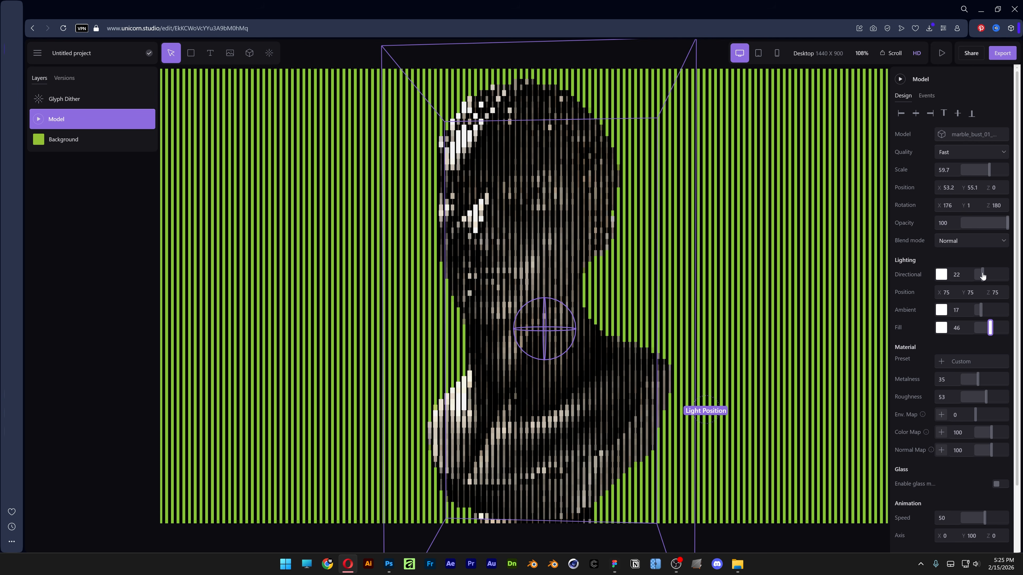
pyautogui.moveTo(983, 276); pyautogui.dragTo(985, 278)
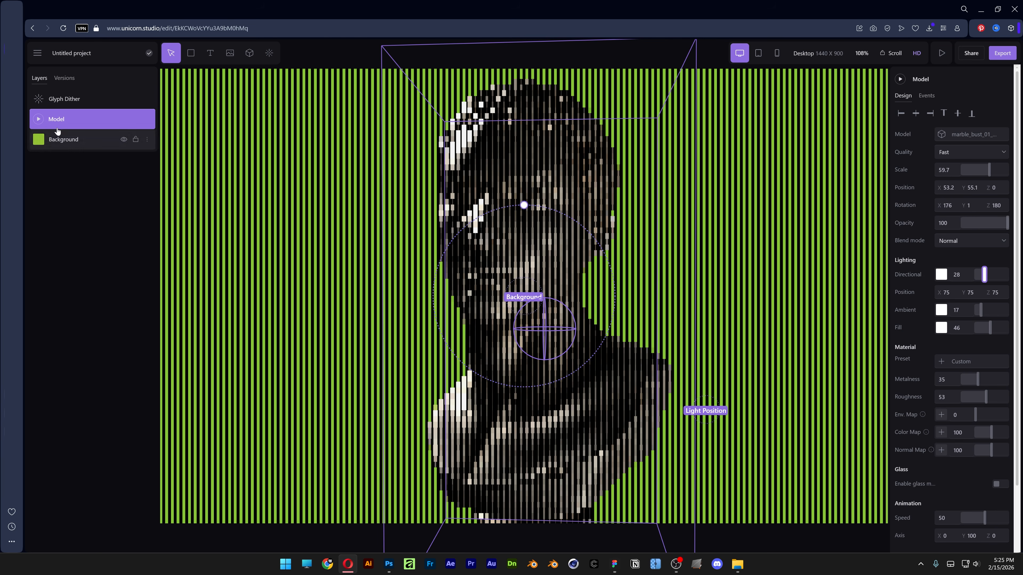
pyautogui.click(38, 118)
pyautogui.click(102, 235)
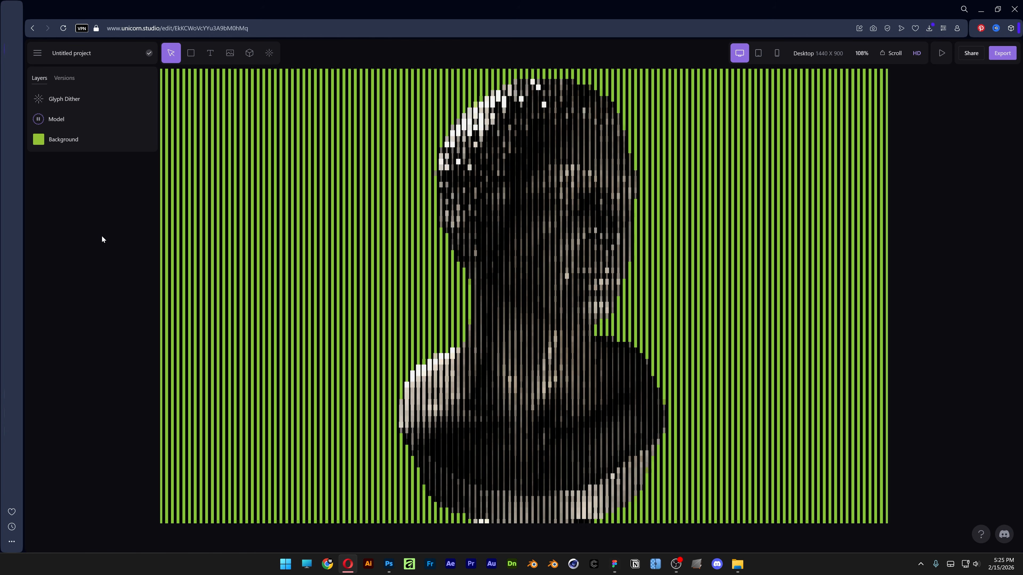